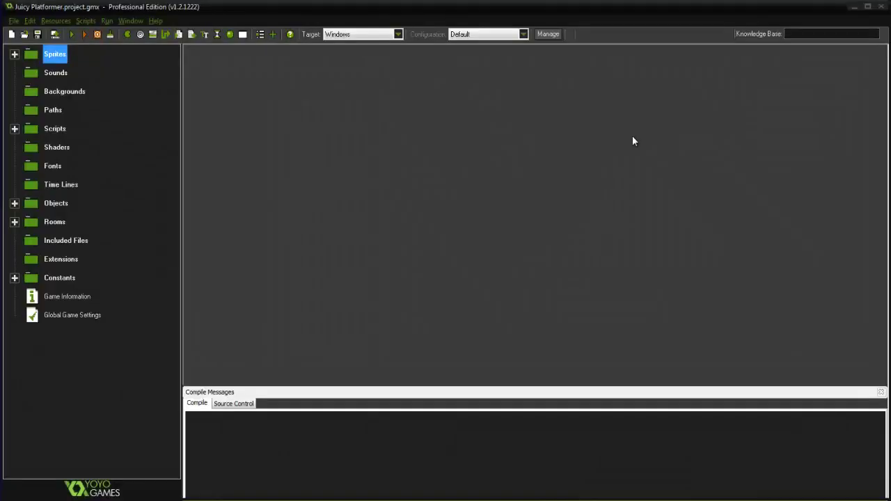
Step: Expand the Objects and Sprites folders to list the player, block, flag and enemy resources
left_click(16, 203)
left_click(15, 54)
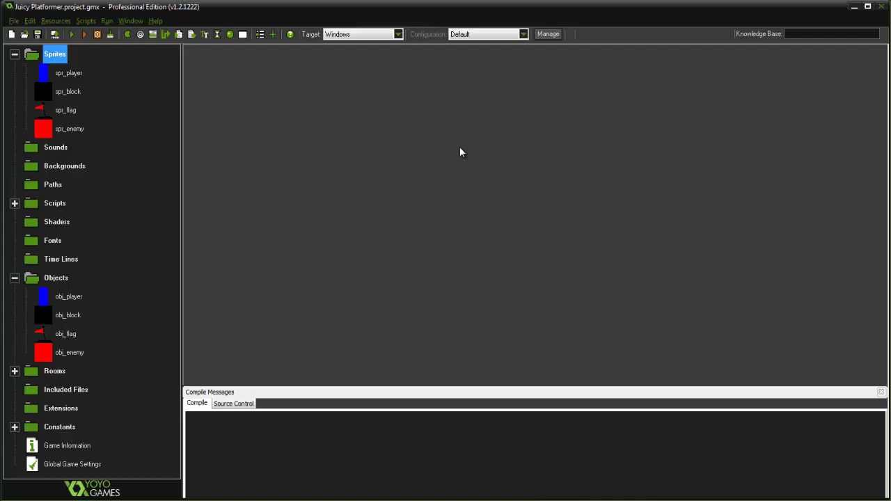
Step: Save and launch the block-placeholder platformer with F5, then stomp the red enemy
left_click(38, 35)
key("F5")
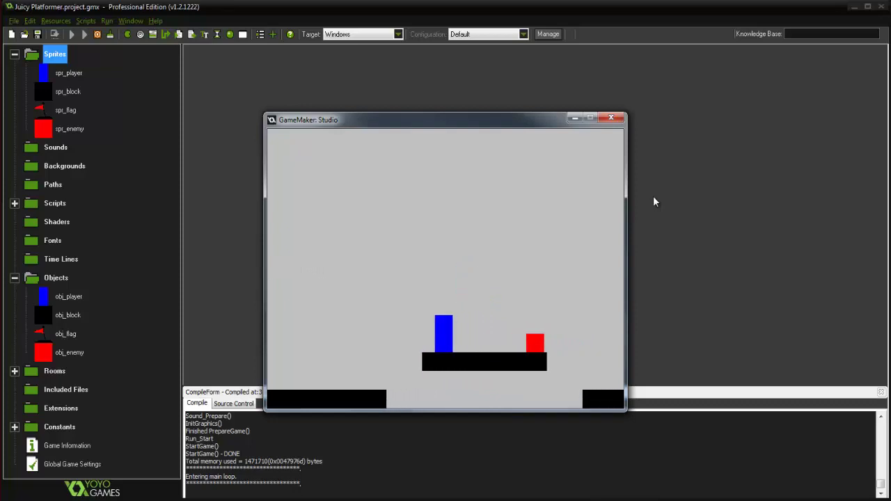
key("Right")
key("Up")
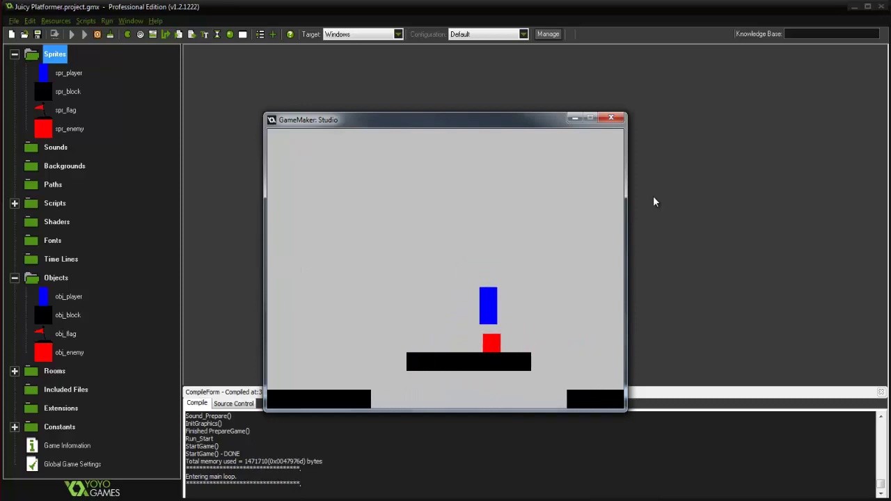
key("Up")
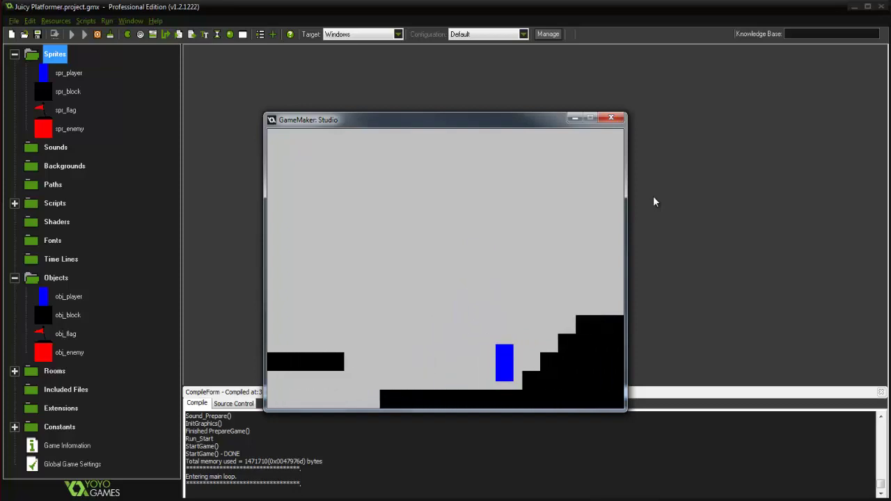
Step: Climb the staircase onto the tall flag block, then walk back left and drop off
key("Up")
key("Up")
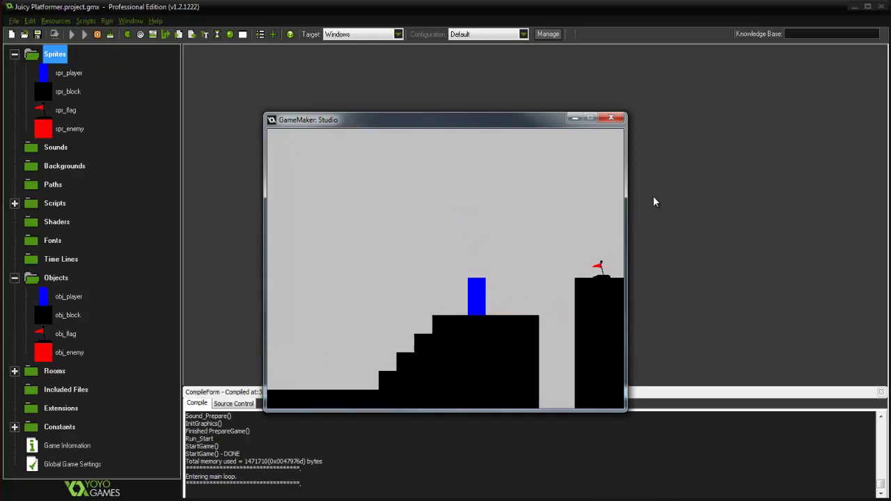
key("Up")
key("Right")
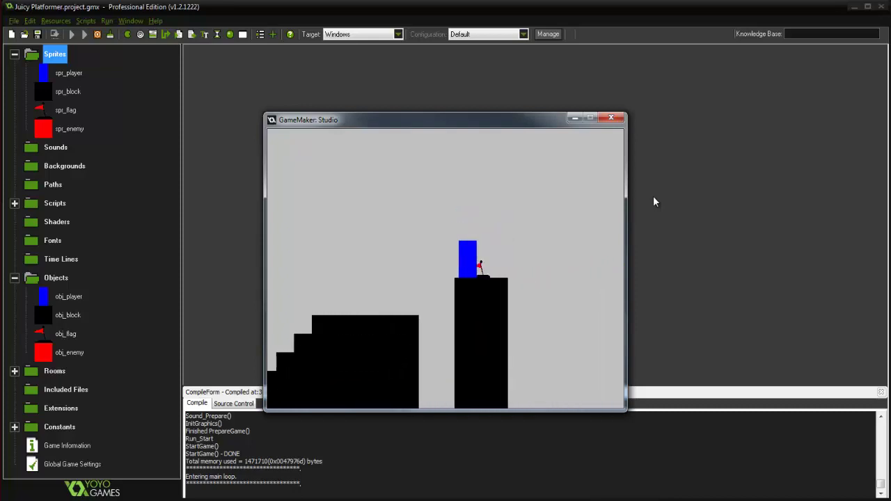
key("Left")
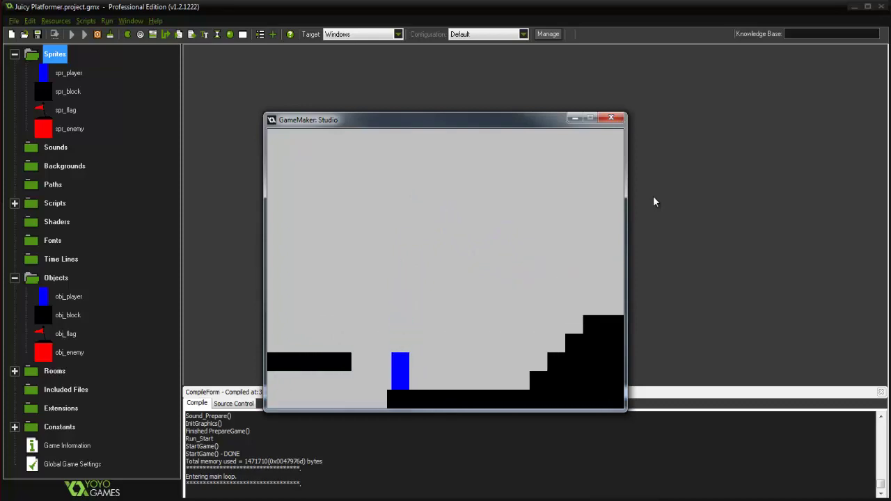
key("Up")
key("Left")
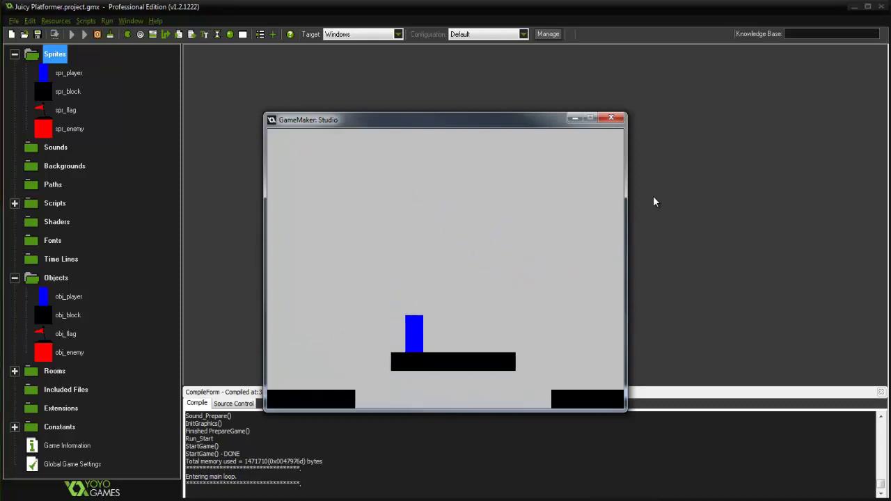
key("Right")
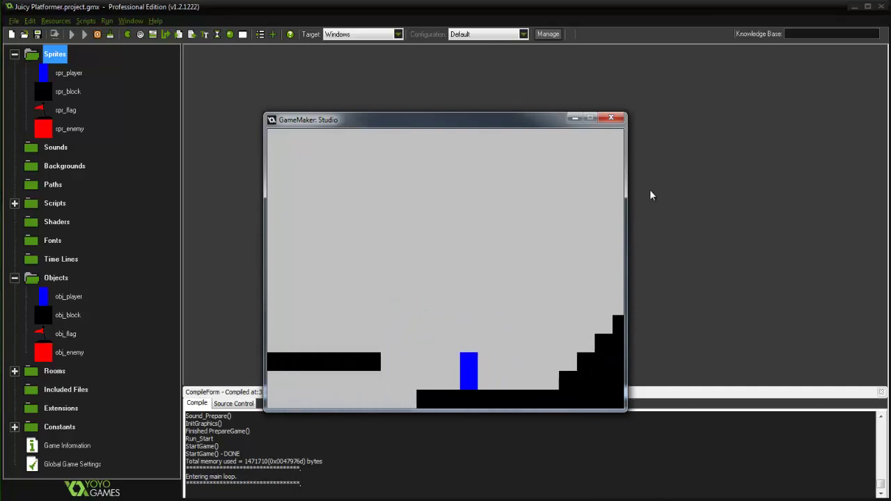
Step: Close the game, relaunch it, and jump right past the enemy onto the stairs
left_click(611, 118)
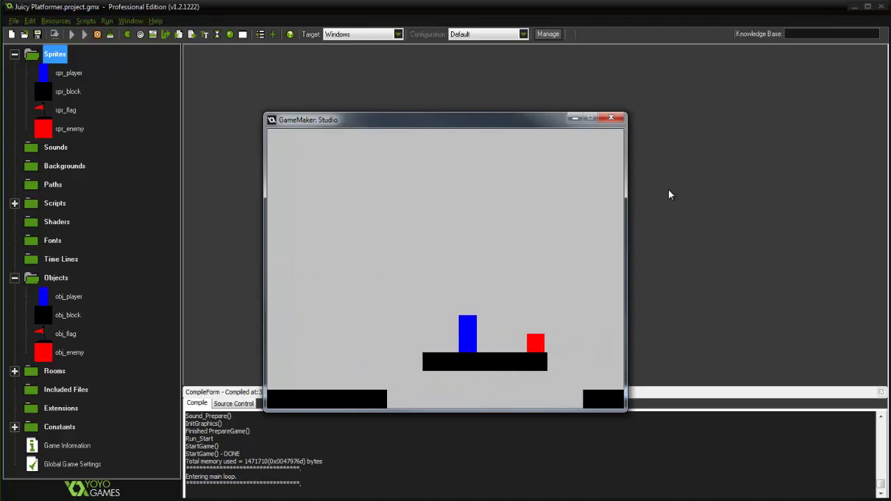
key("Up")
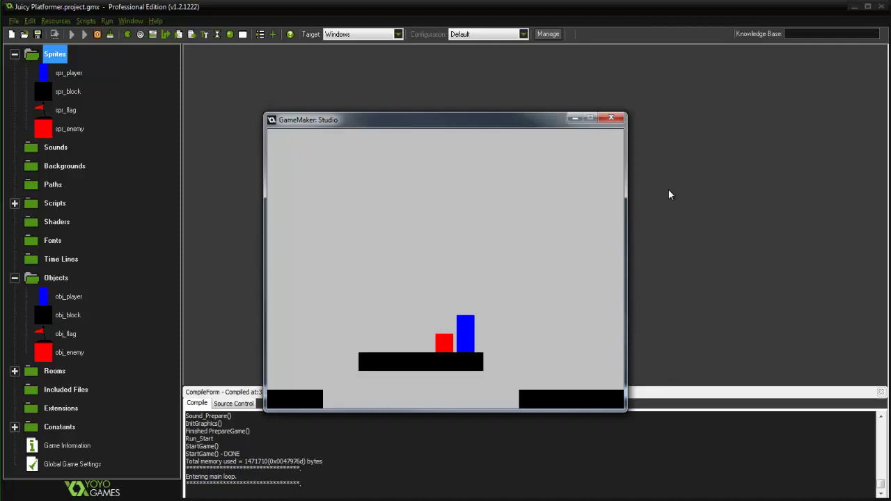
key("Right")
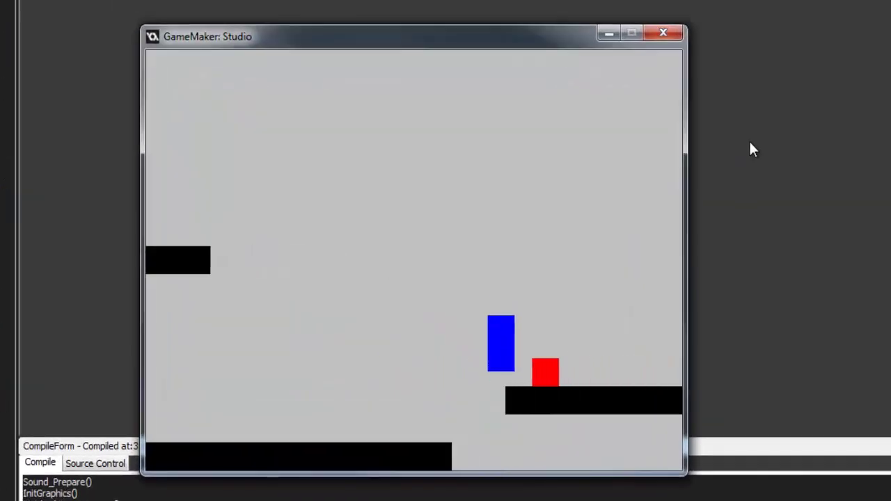
key("Up")
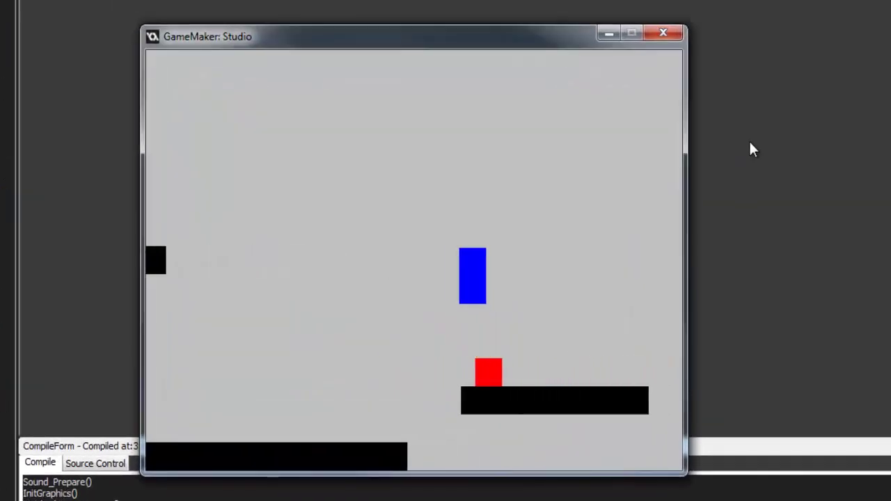
key("Right")
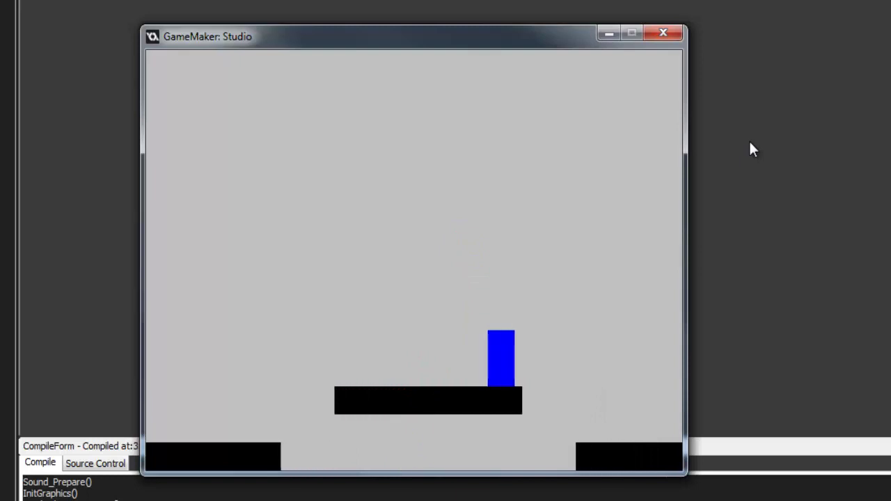
key("Up")
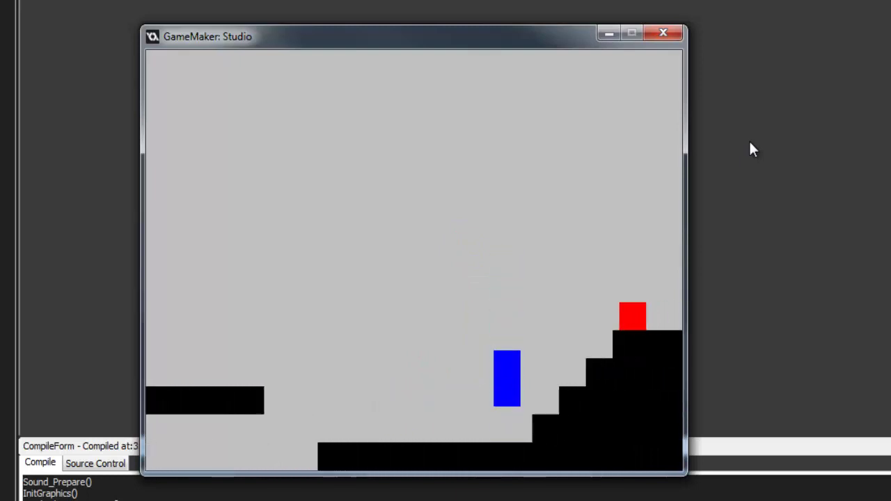
key("Right")
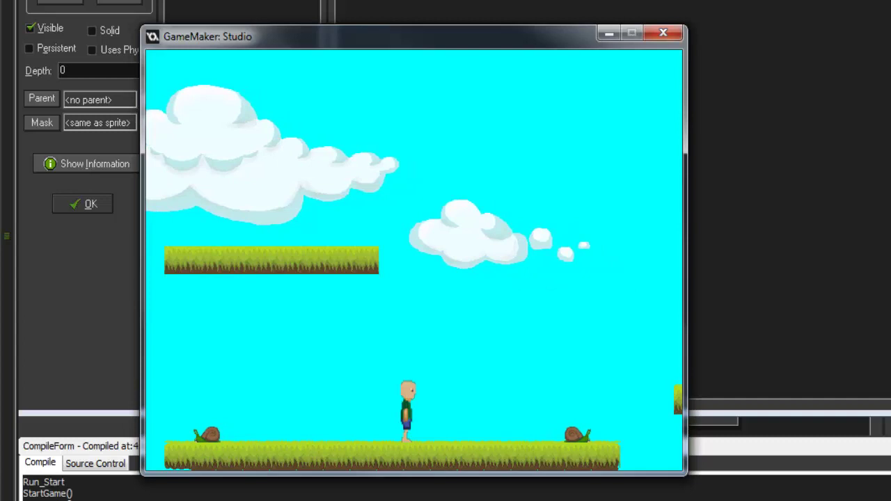
Step: Walk the boy left and right and jump around the starting area
key("Left")
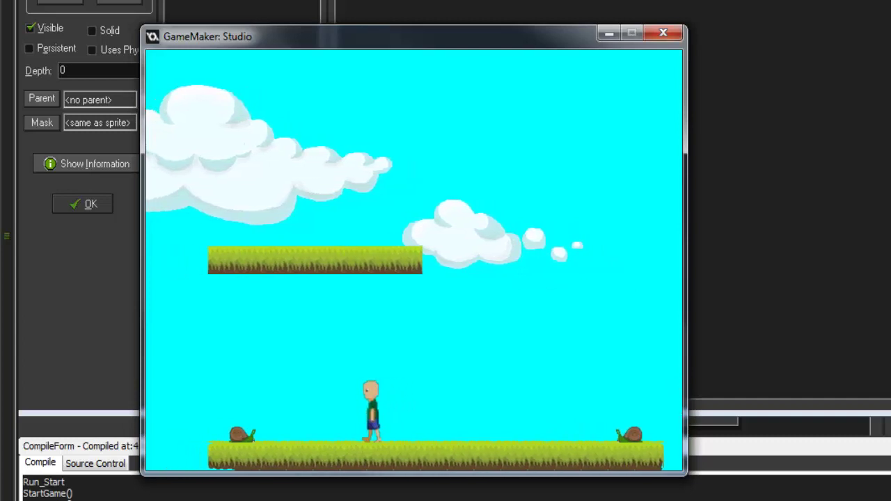
key("Right")
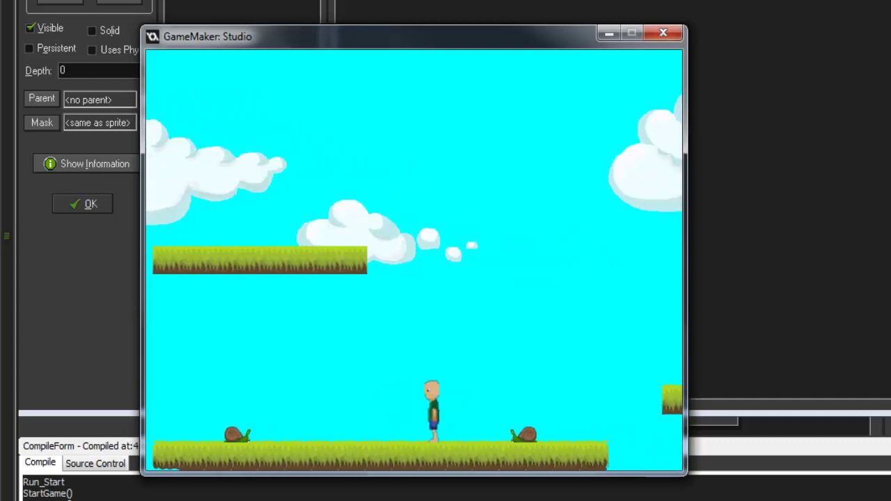
key("Up")
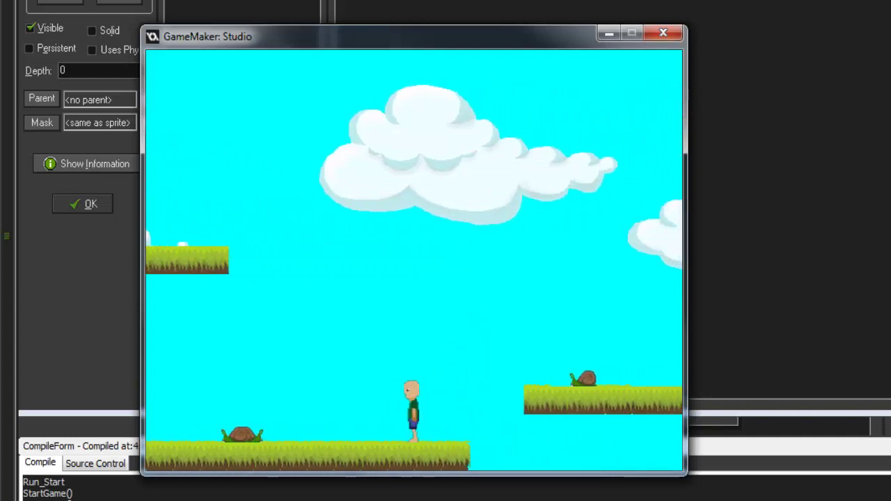
key("Left")
key("Up")
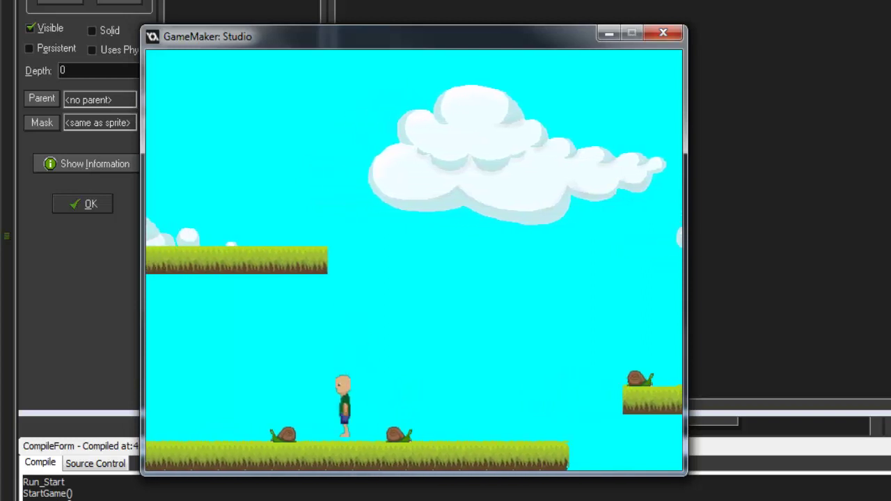
key("Right")
key("Up")
Step: Cross the grassy platform rightward and jump down onto the lower ground
key("Right")
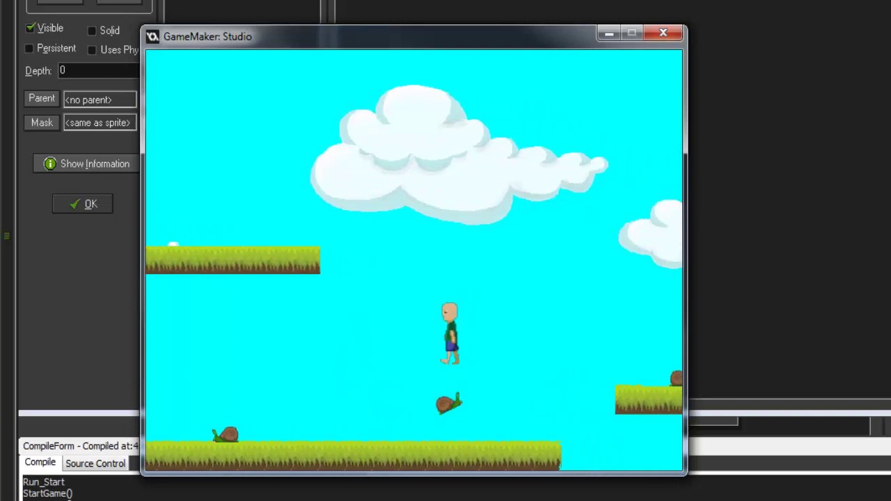
key("Up")
key("Right")
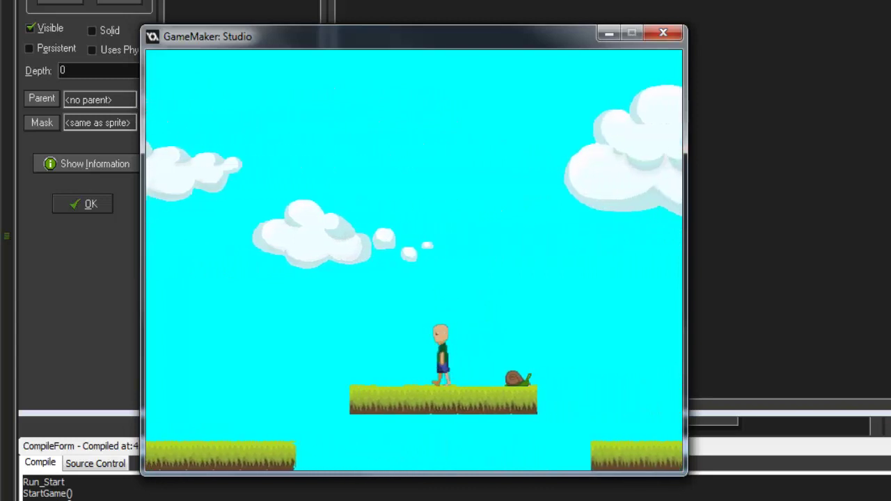
key("Left")
key("Right")
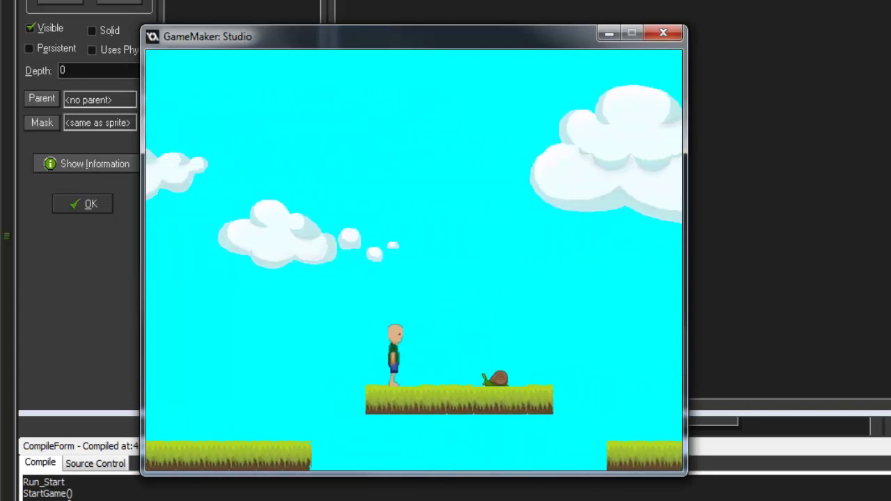
key("Up")
key("Right")
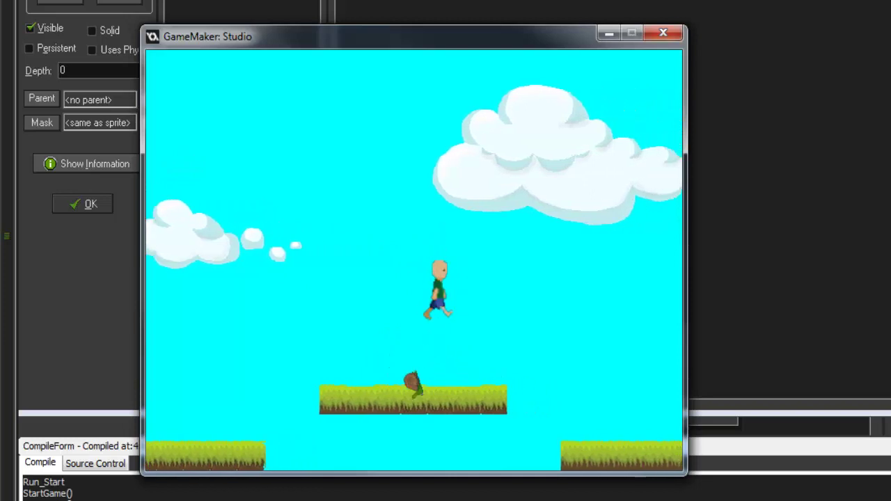
key("Up")
Step: Climb the hill past the snail and leap the gap onto the red flag pillar
key("Right")
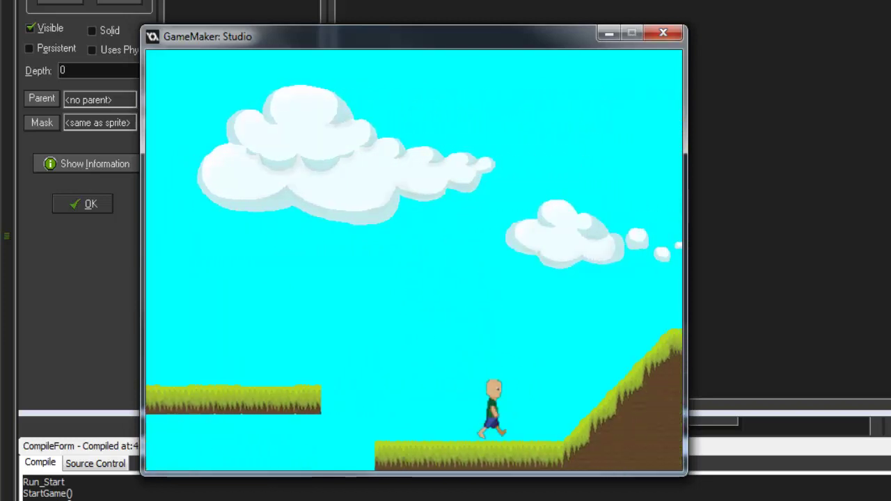
key("Up")
key("Right")
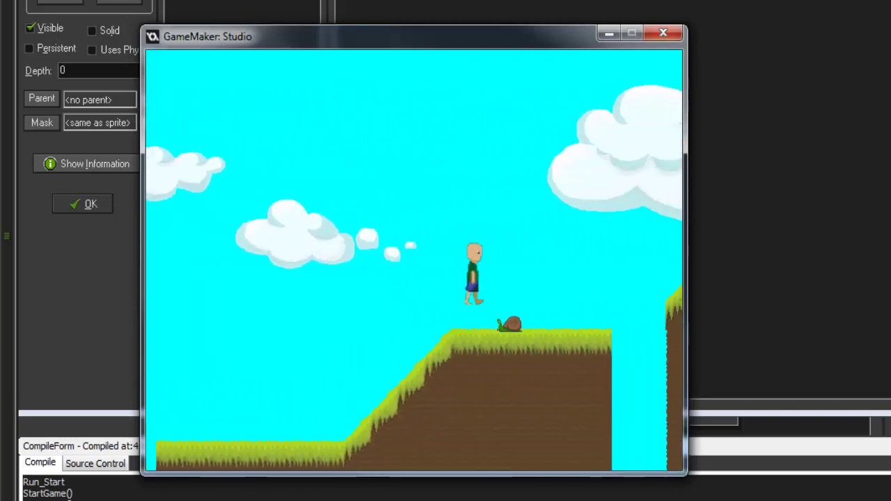
key("Up")
key("Up")
key("Right")
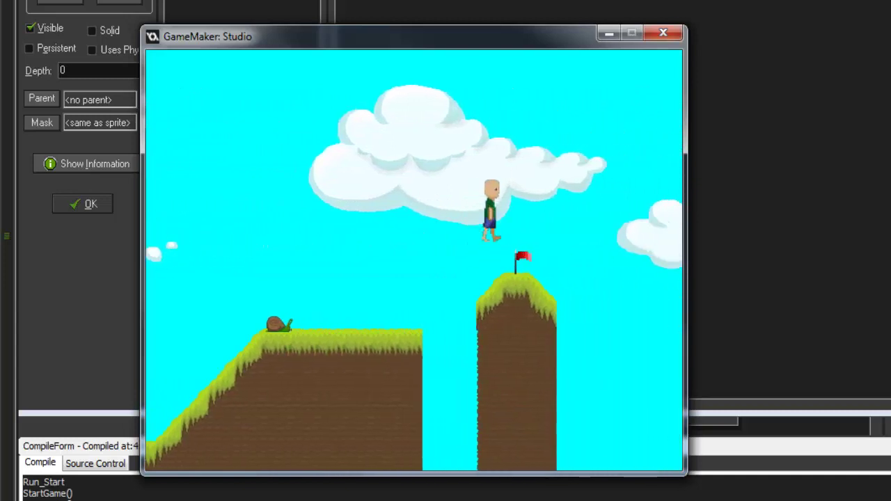
key("Right")
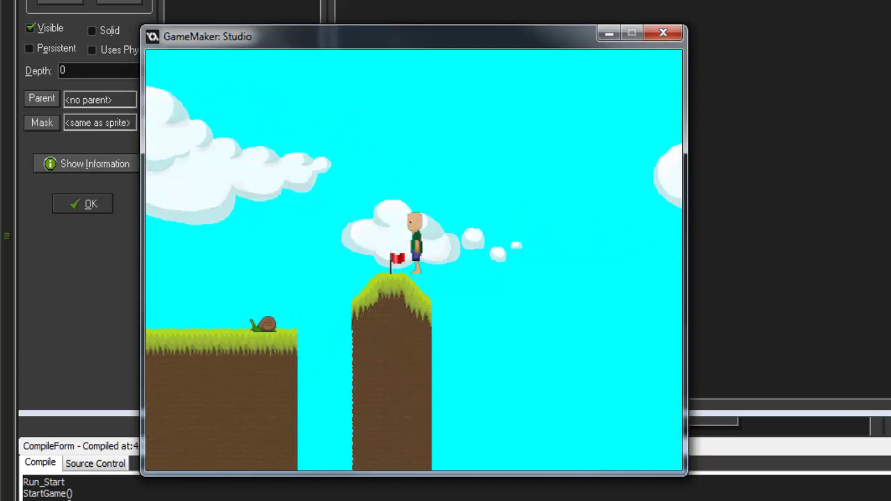
Step: Turn around and jump back left over the gap to lower ground
key("Left")
key("space")
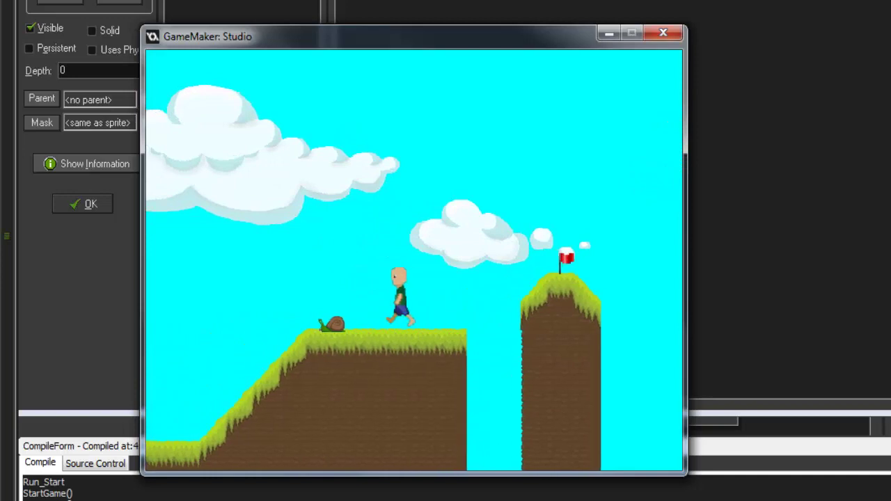
key("space")
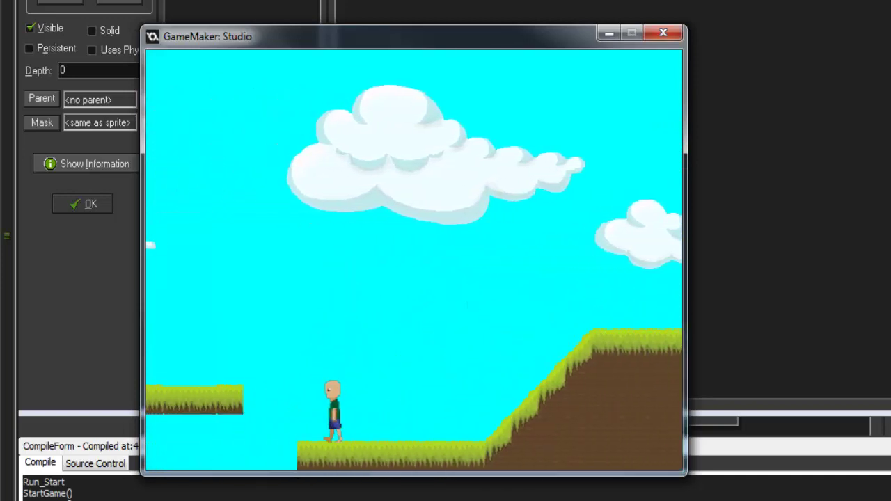
Step: Jump onto the higher platform, then walk left off its edge along the ground
key("space")
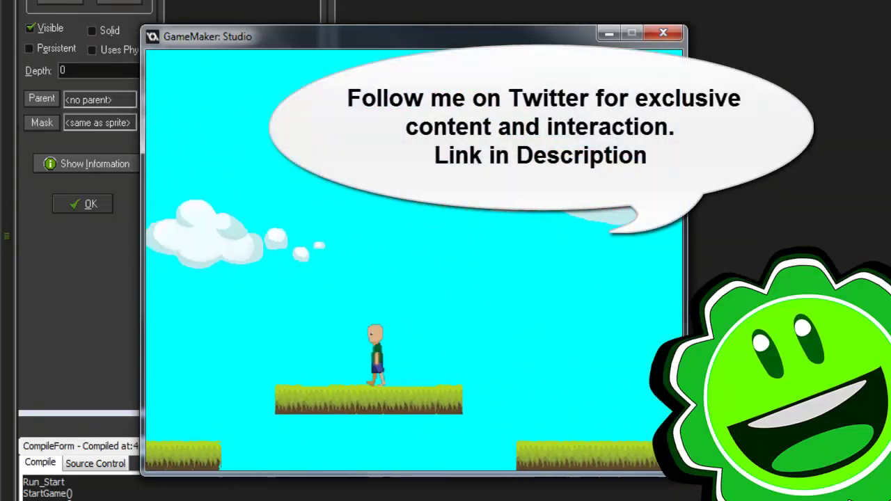
key("Right")
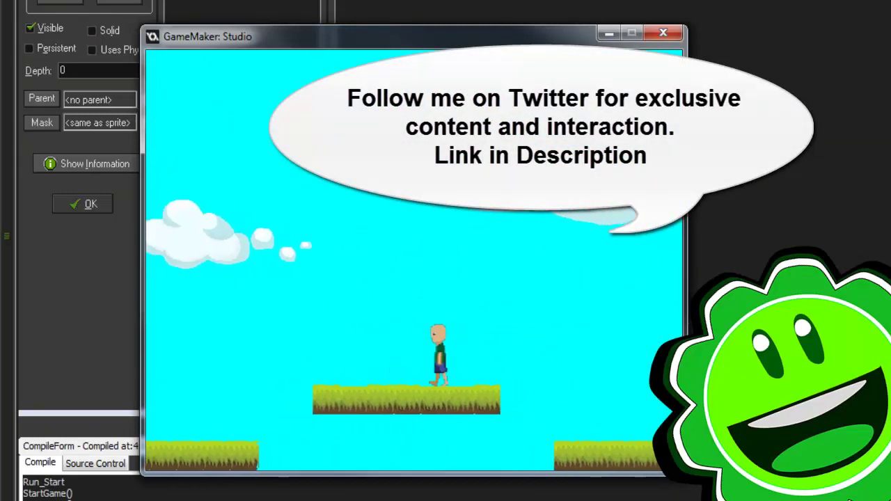
key("Left")
key("space")
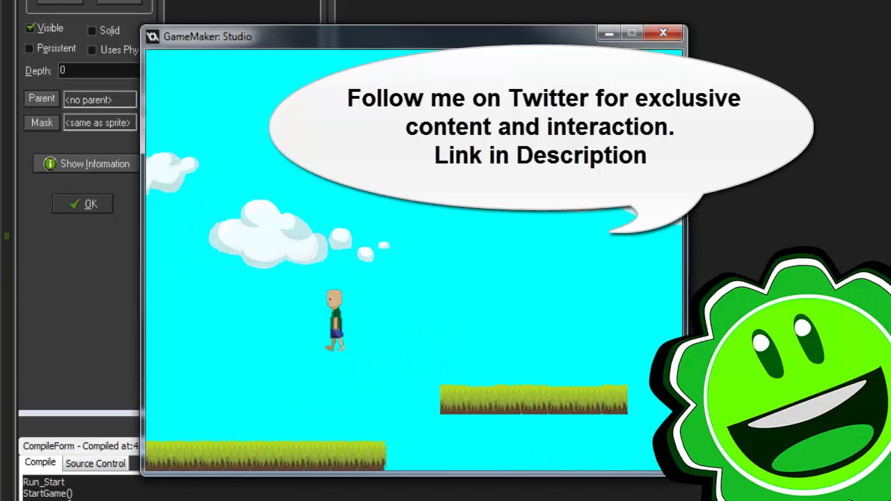
key("Left")
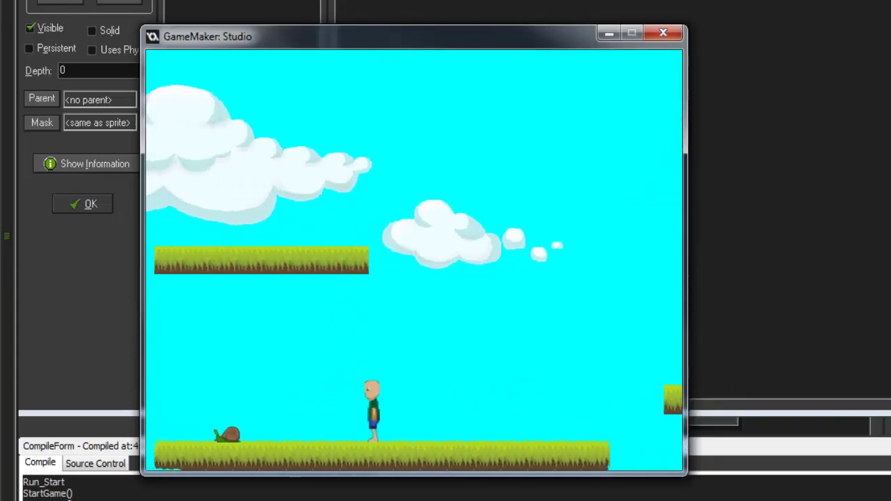
key("Right")
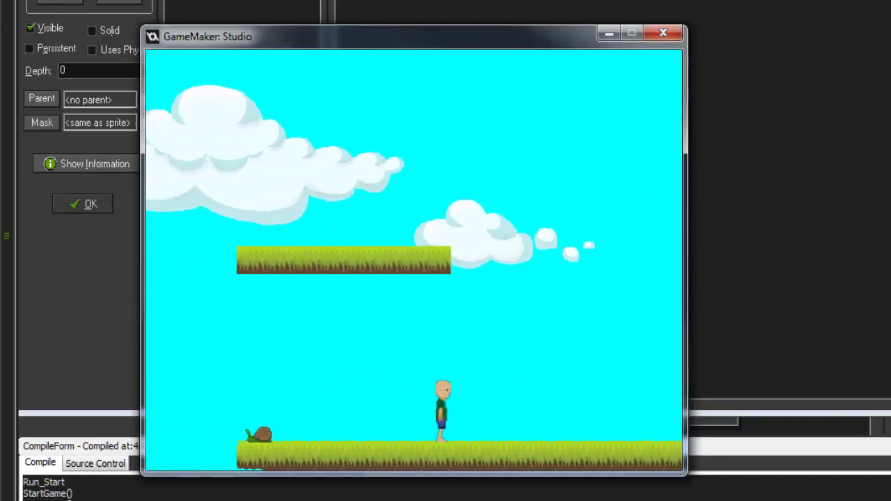
key("Left")
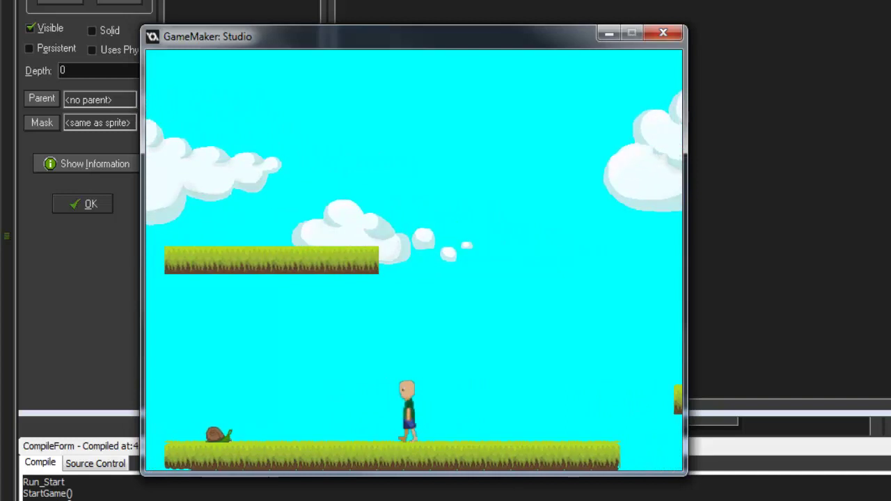
key("Up")
Step: Head right, drop to the ground before the slope, and climb onto the plateau
key("Right")
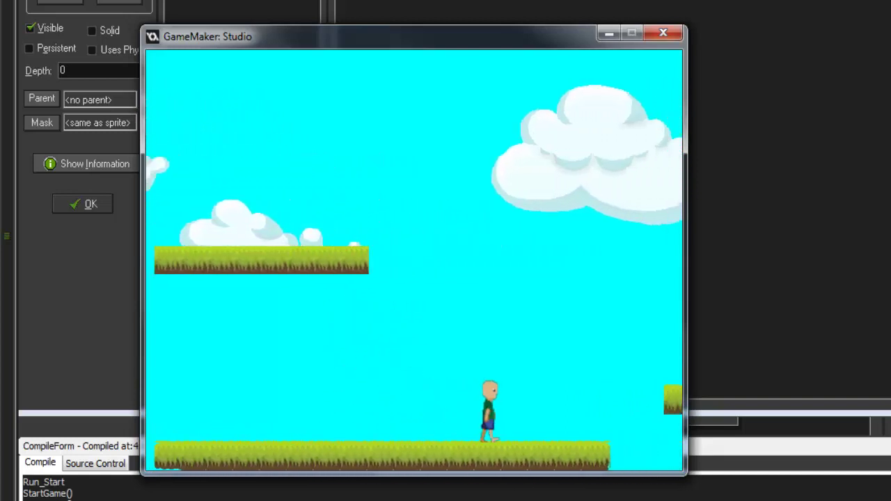
key("Up")
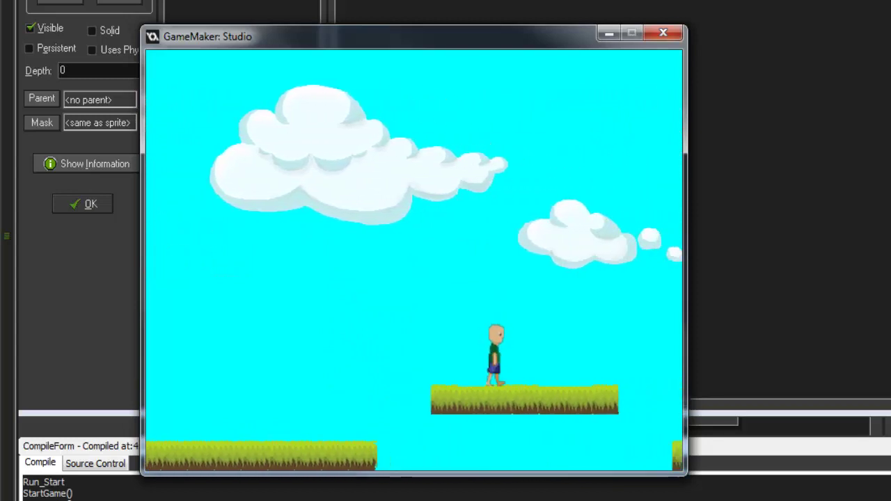
key("Up")
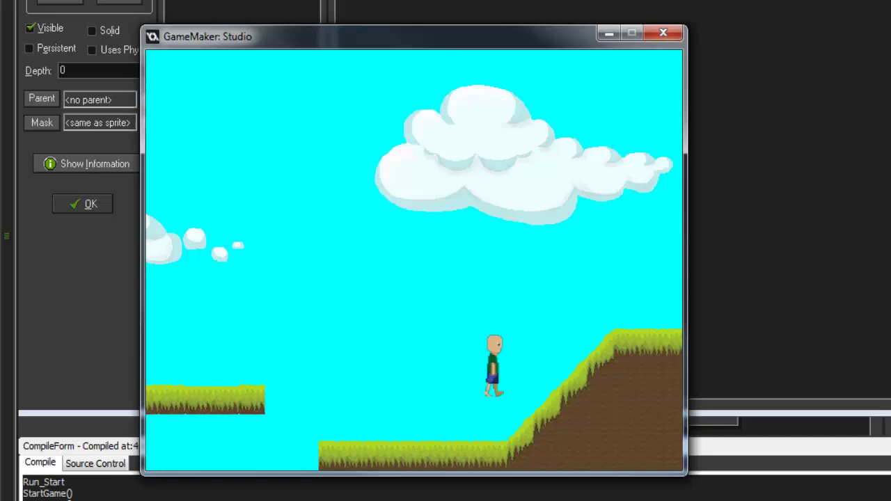
key("Up")
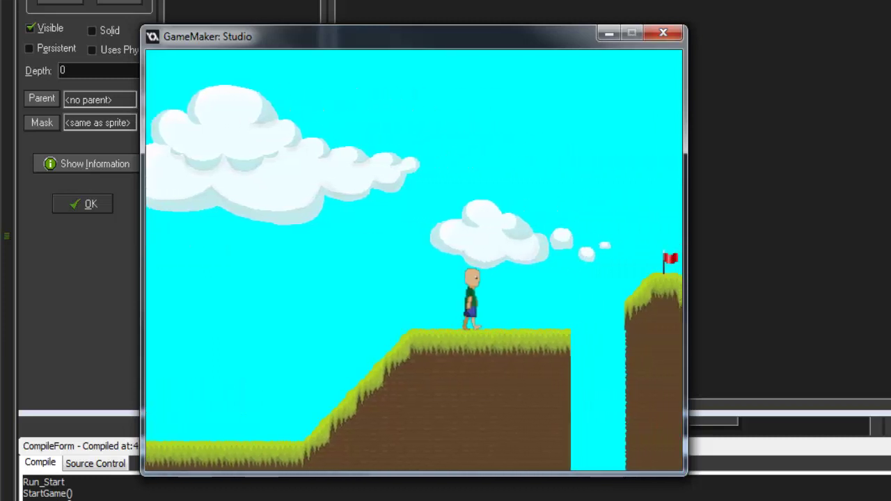
key("Left")
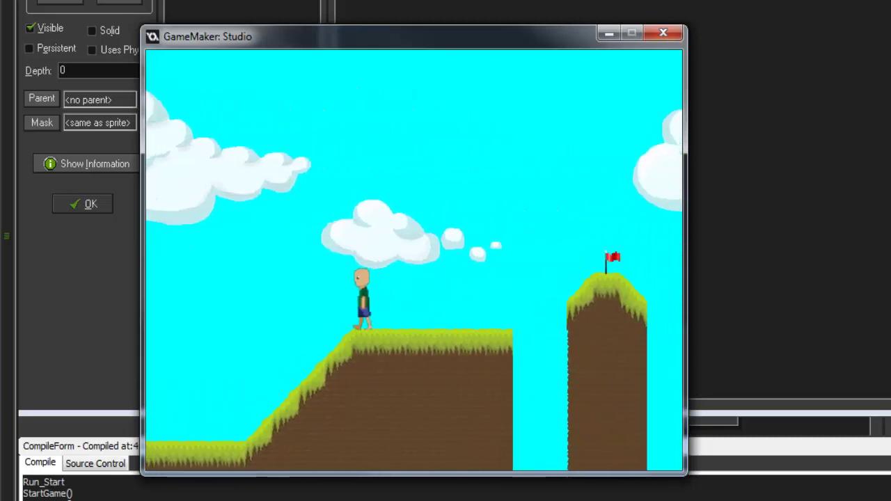
key("Right")
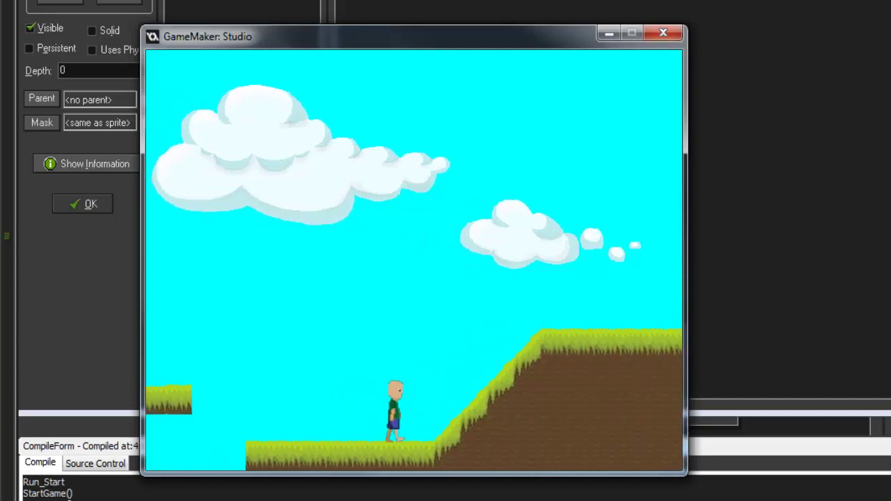
key("Up")
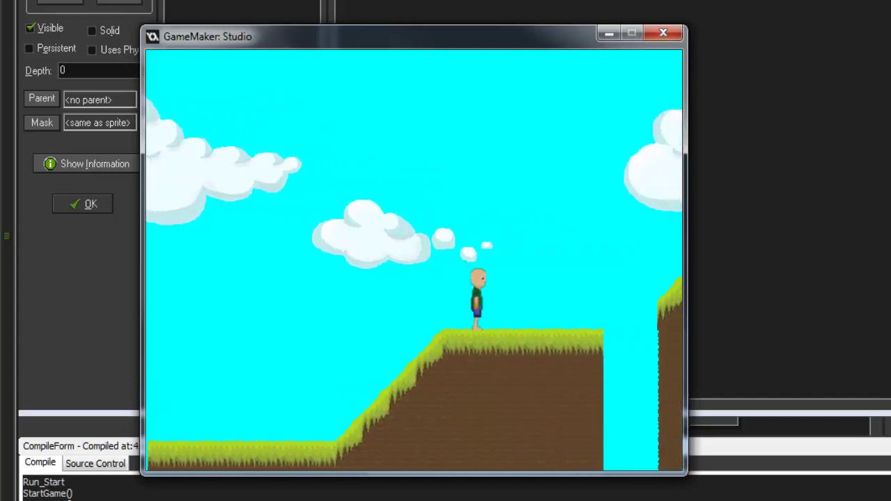
Step: Jump from the plateau onto the flag pillar and stand beside the red flag
key("Left")
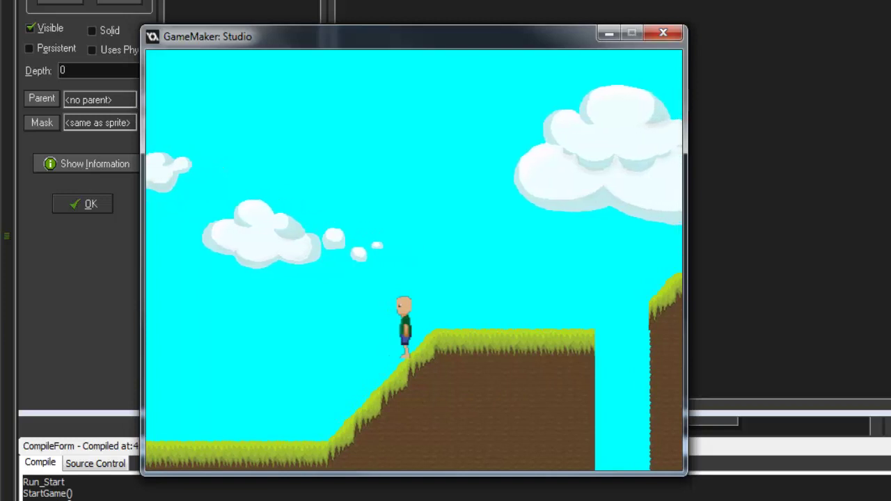
key("Right")
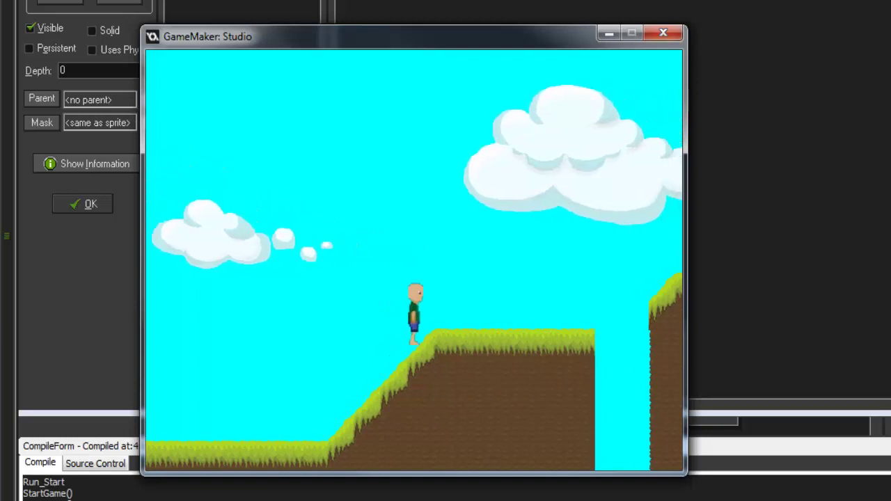
key("Up")
key("Up")
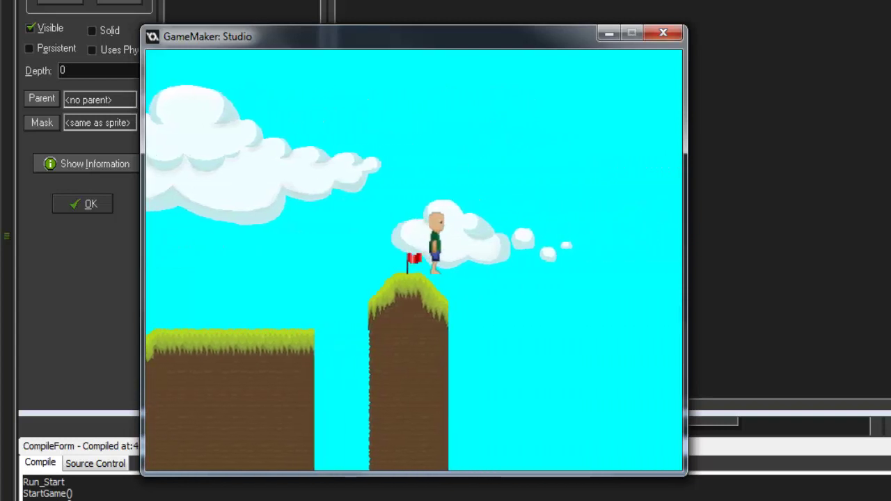
key("Left")
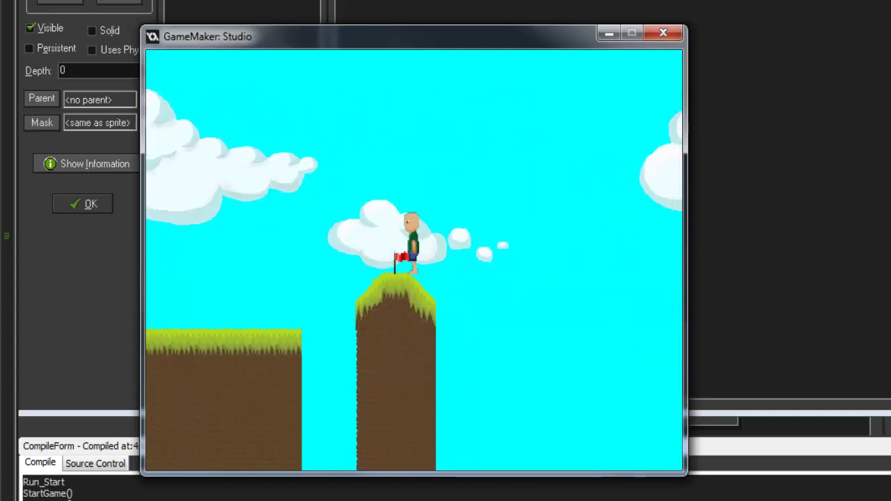